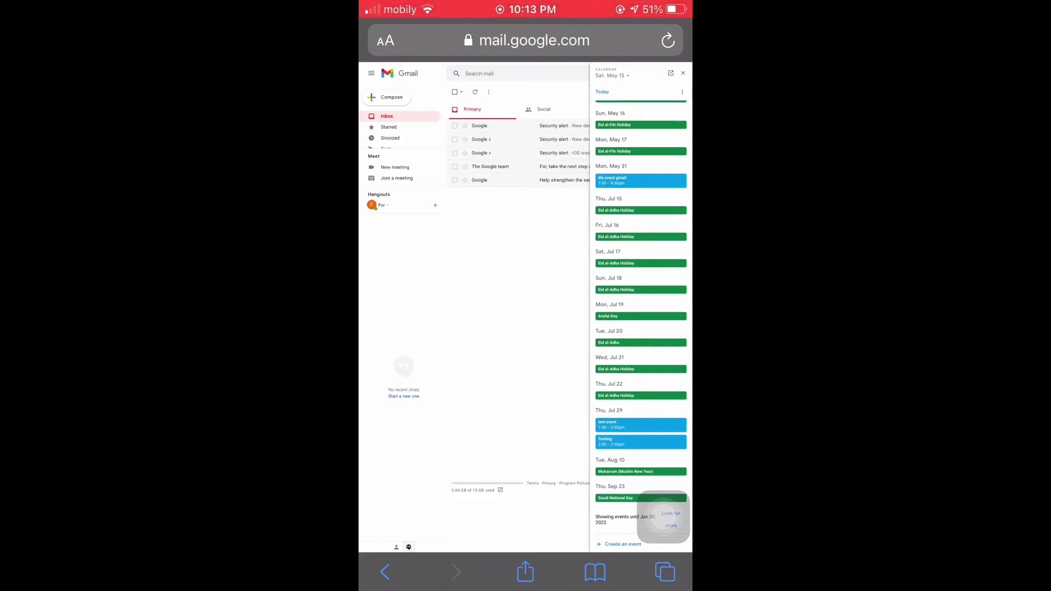
Leave Safari's Gmail page for the iPhone home screen
key(super)
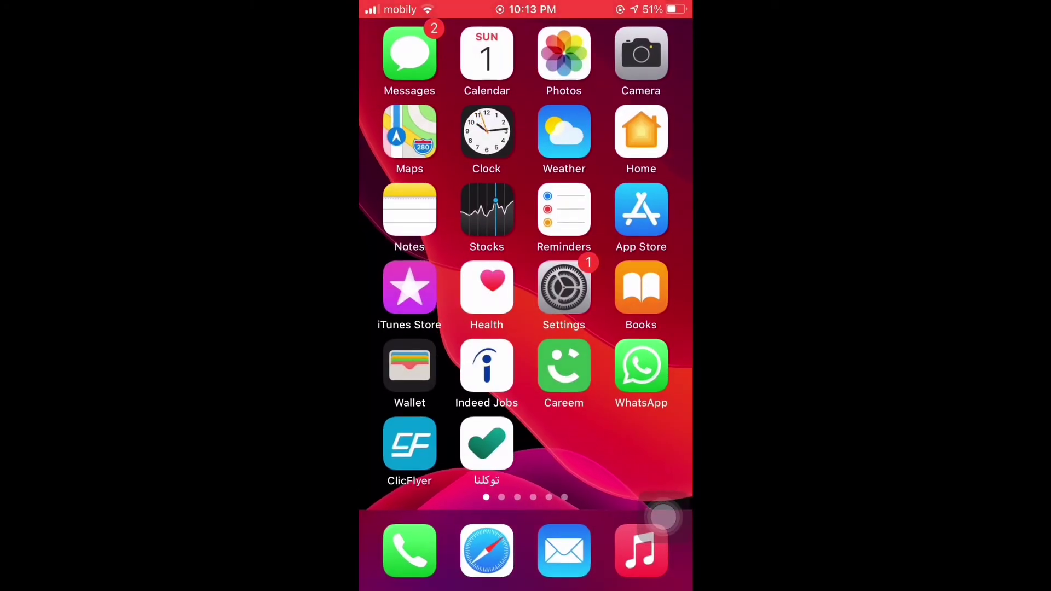
In Calendar, open 31 August 2021 in day view and confirm it has no events
click(486, 55)
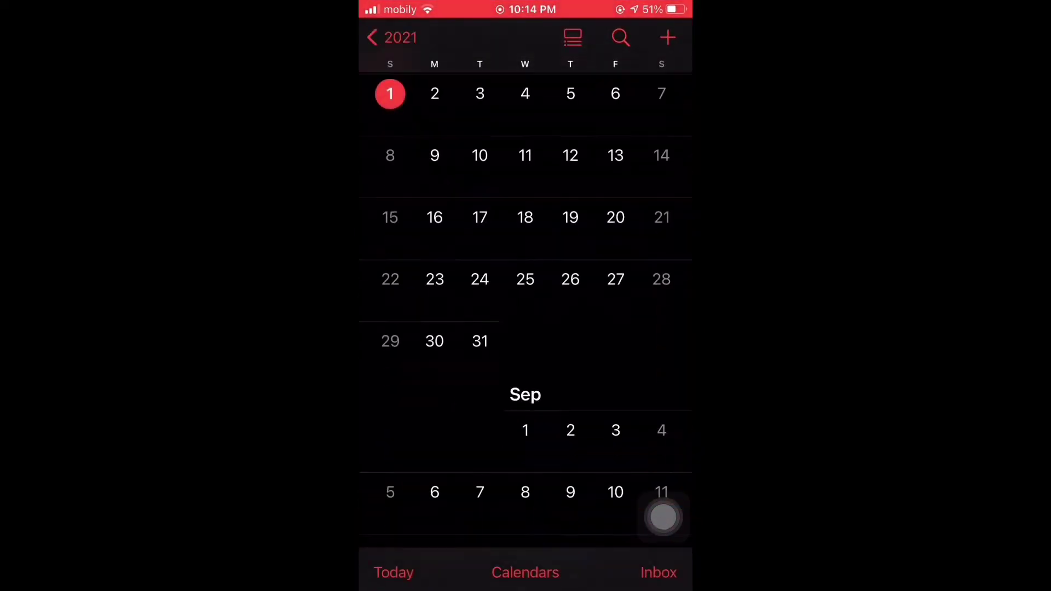
scroll(526, 295, down, 2)
click(480, 305)
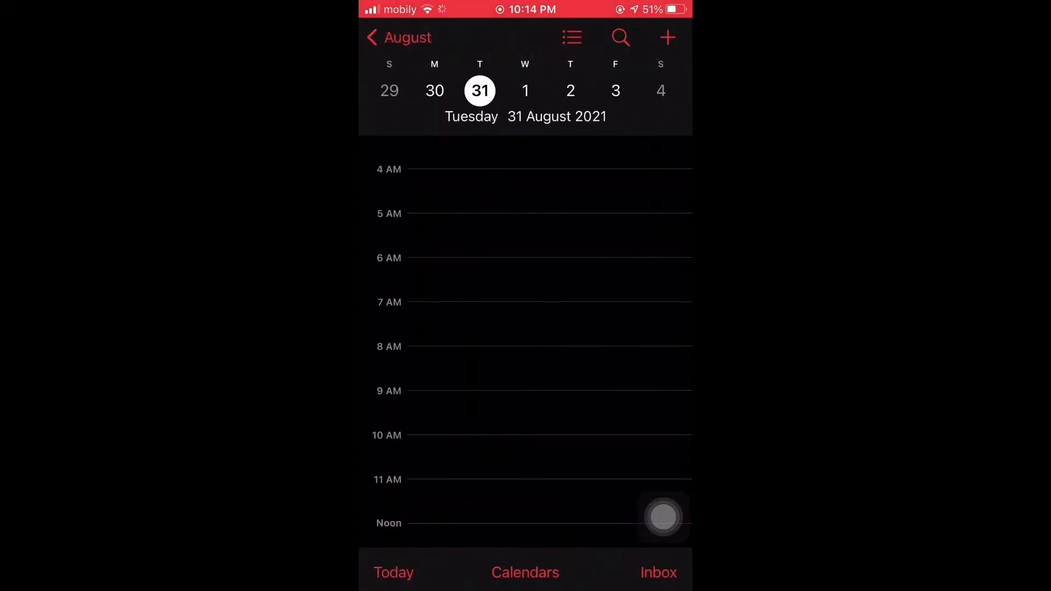
click(398, 37)
click(479, 375)
Confirm Wednesday 1 September 2021 is empty, then bring up the app switcher
click(398, 37)
click(525, 465)
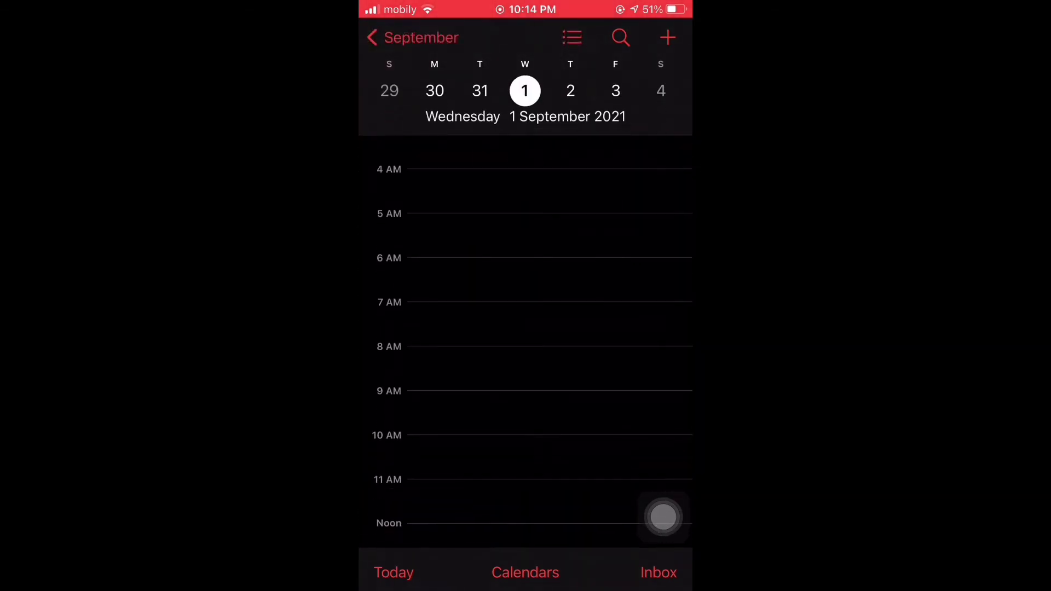
click(410, 37)
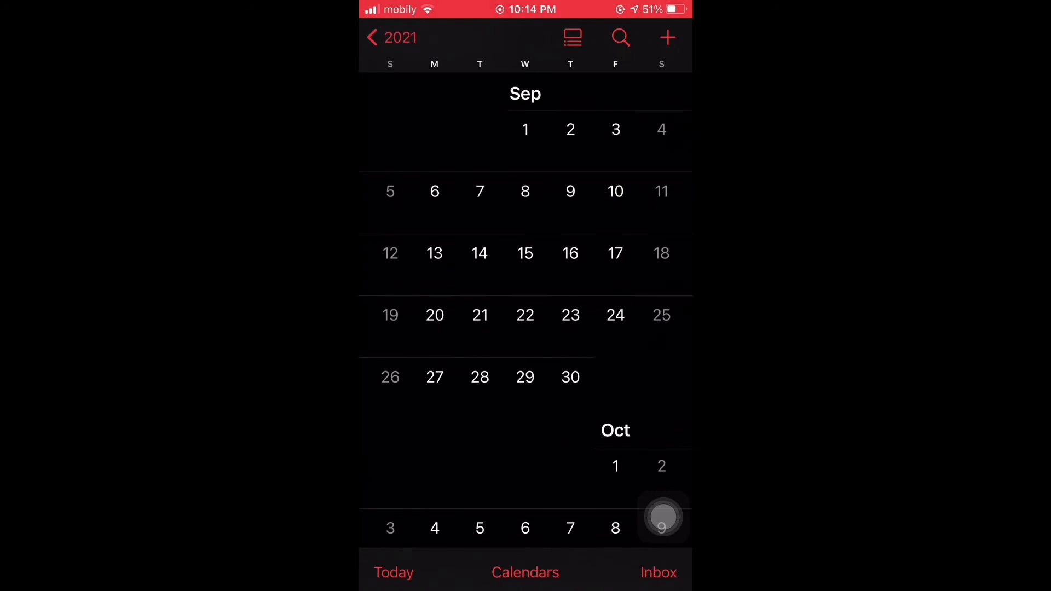
scroll(663, 518, up, 2)
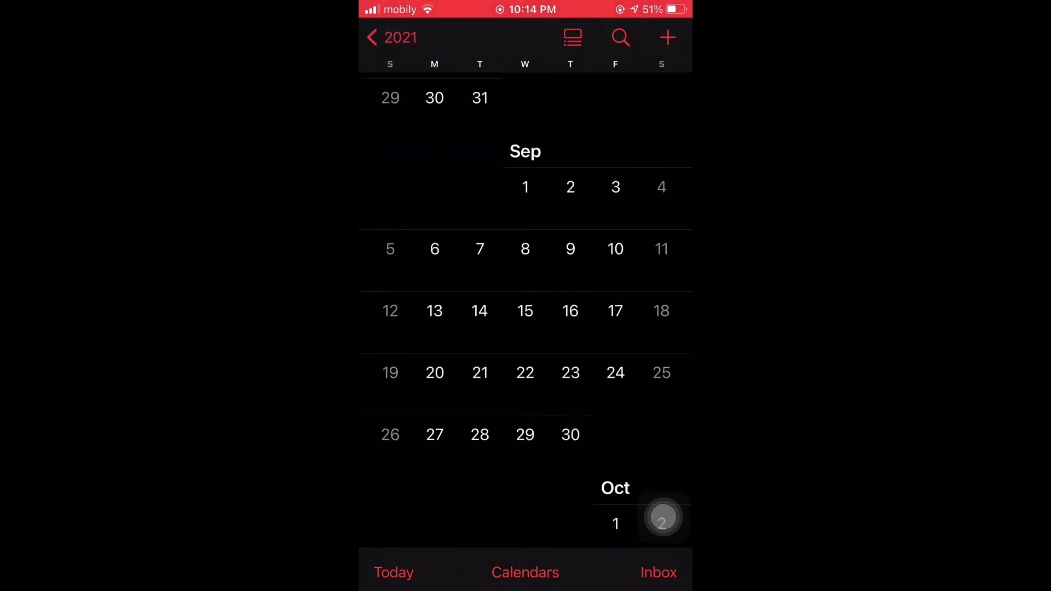
click(526, 187)
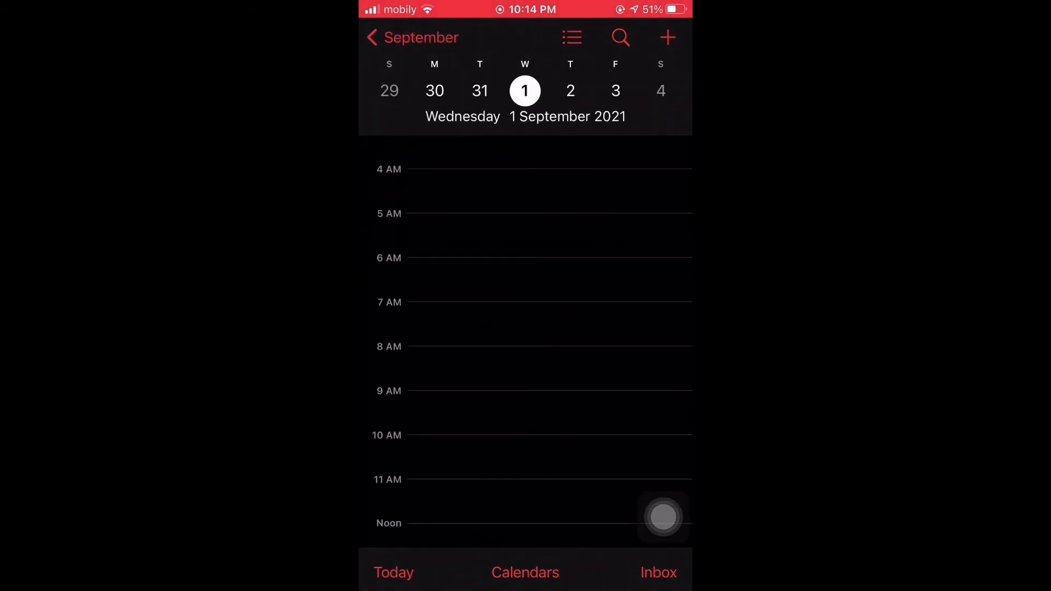
drag(526, 587, 641, 534)
Back in Gmail, start a new calendar event titled 'Sept event'
click(436, 287)
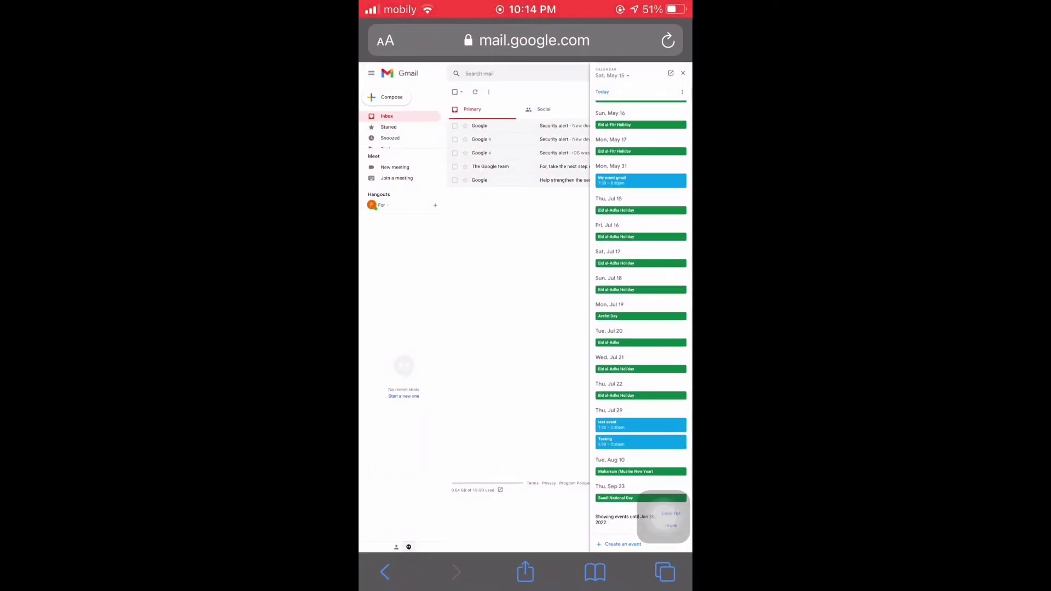
click(622, 545)
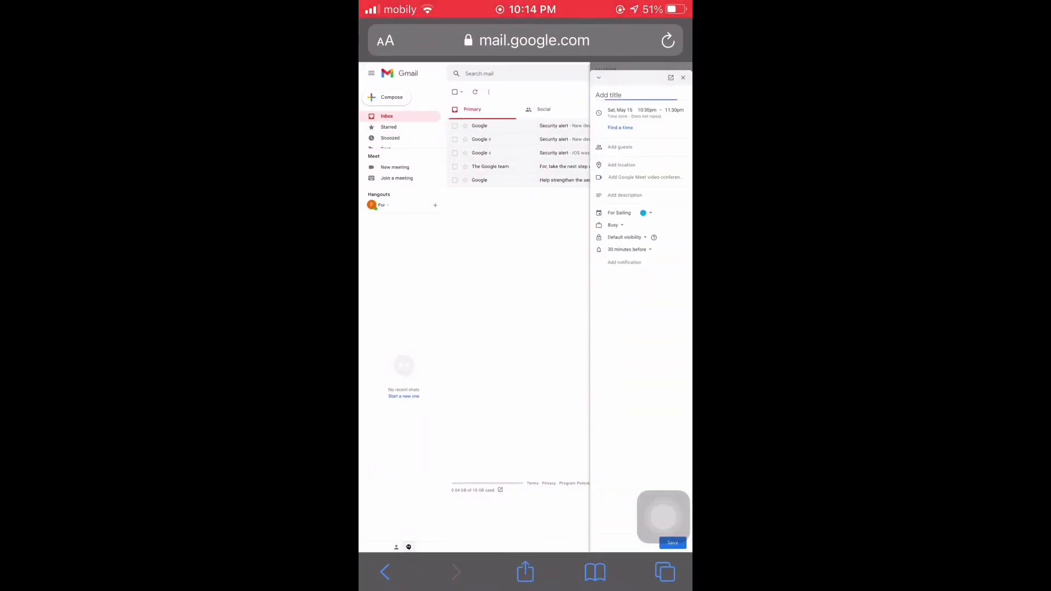
click(641, 95)
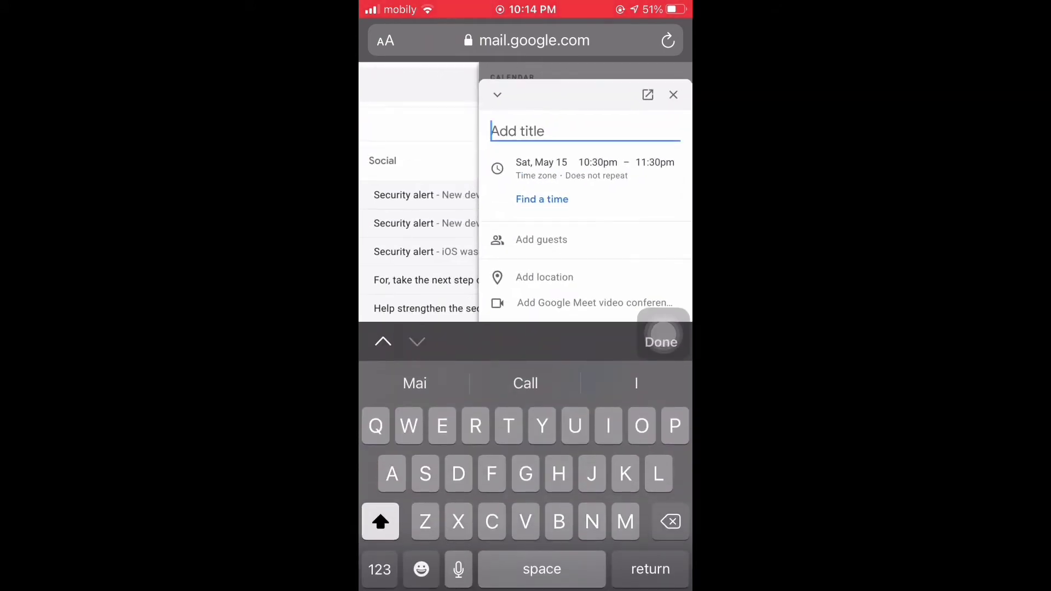
text(Sept)
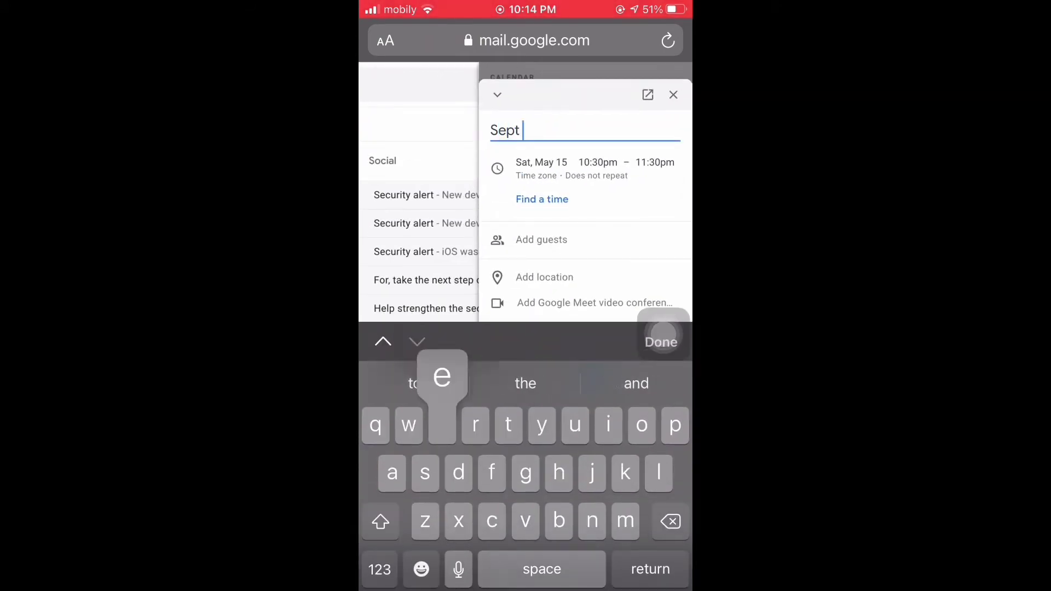
text( event)
click(661, 341)
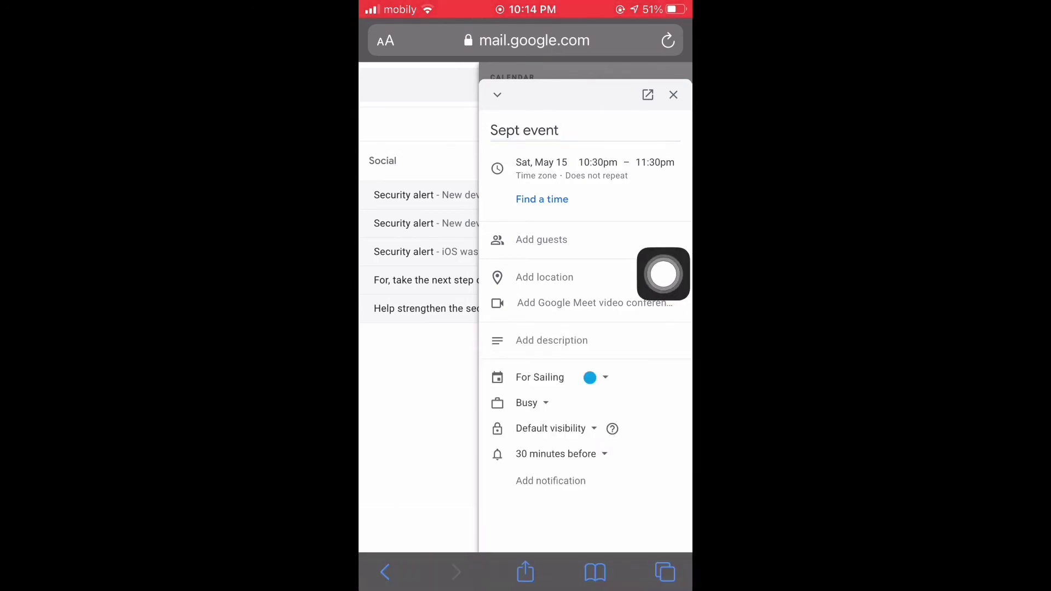
Set the event's date to Wednesday, 1 September 2021
click(542, 162)
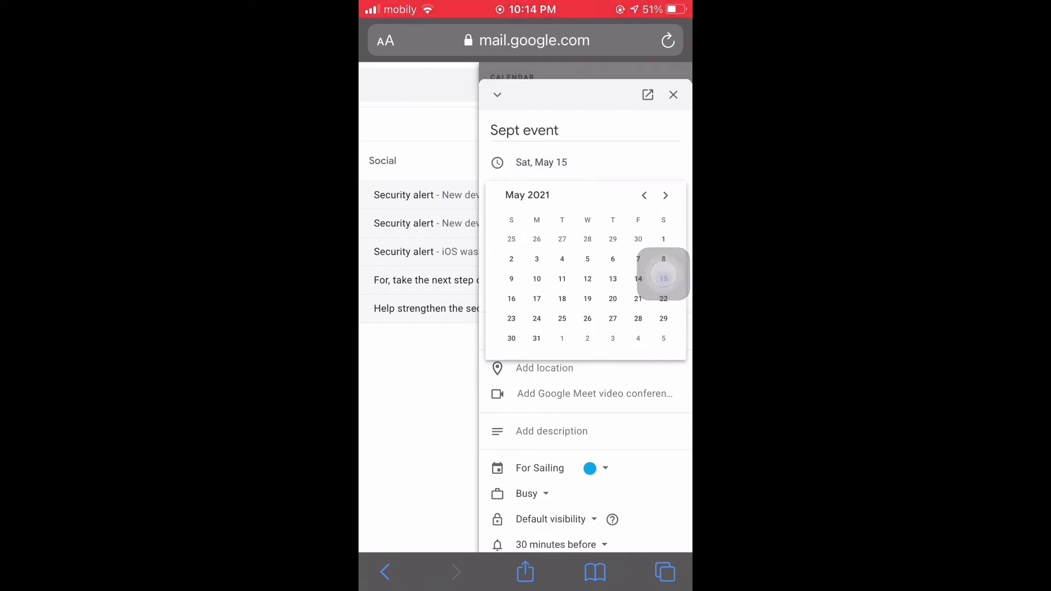
click(665, 195)
click(665, 195)
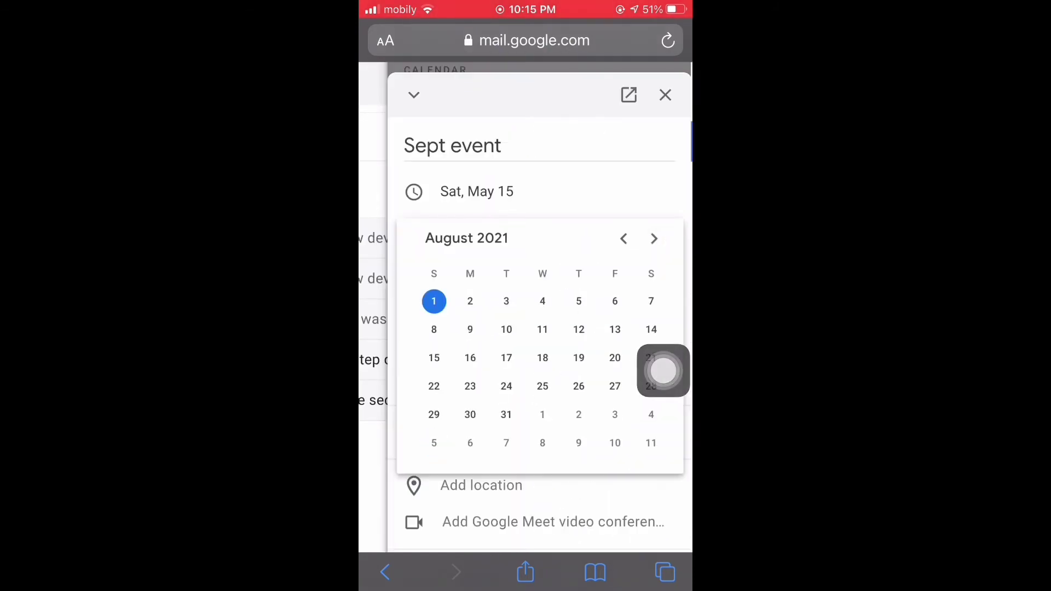
click(653, 238)
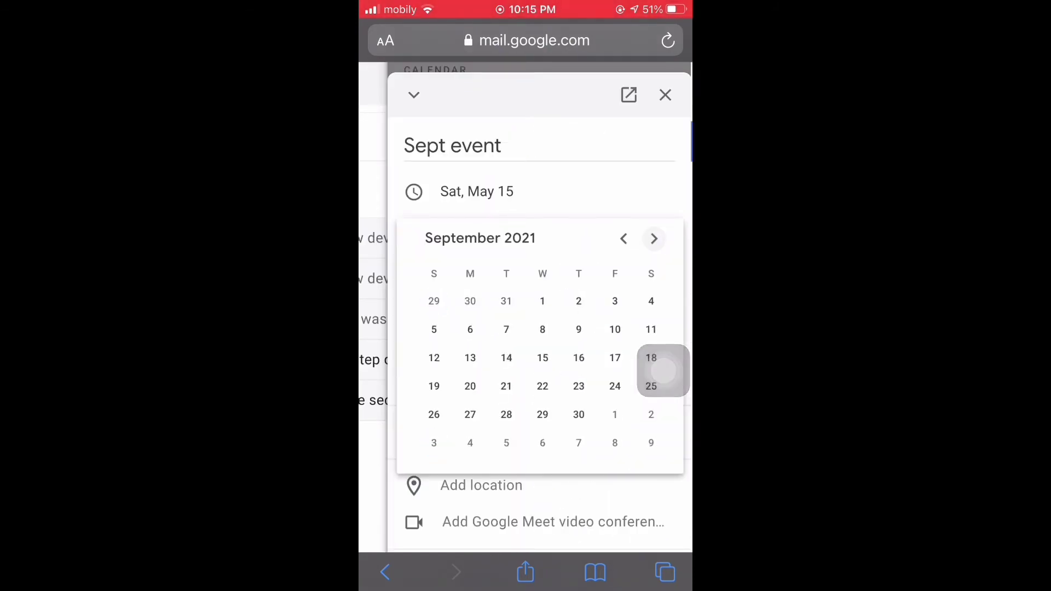
click(542, 300)
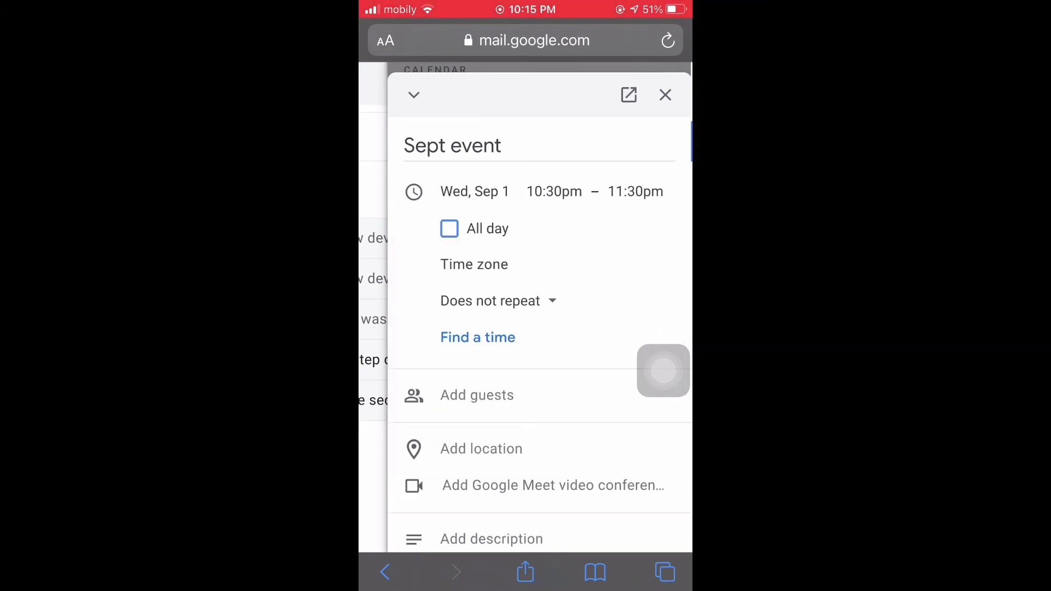
scroll(534, 328, down, 10)
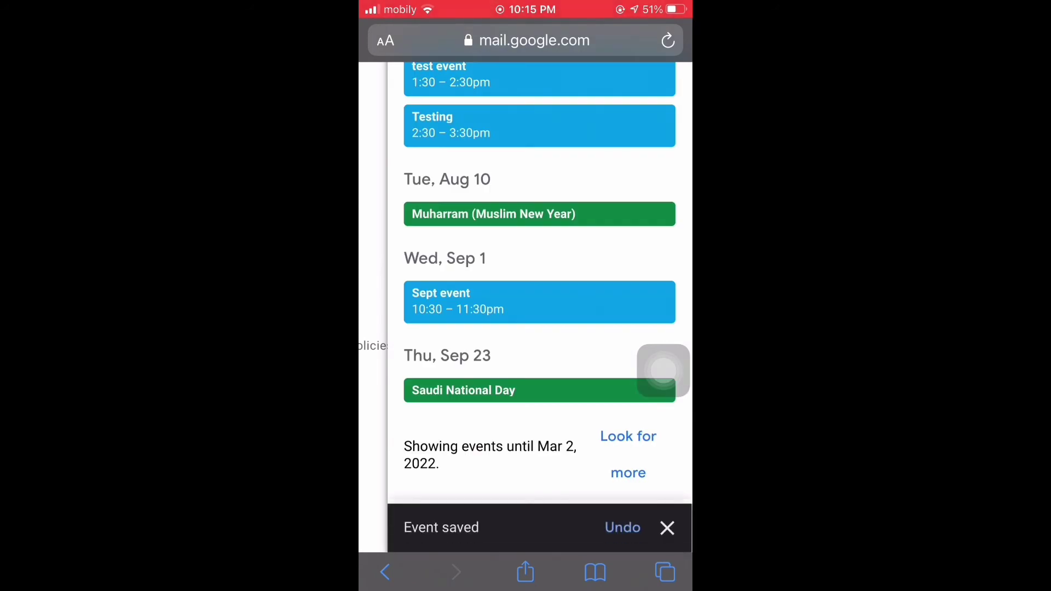
Switch on the Gmail account's Calendars toggle under Settings > Calendar > Accounts
key(super)
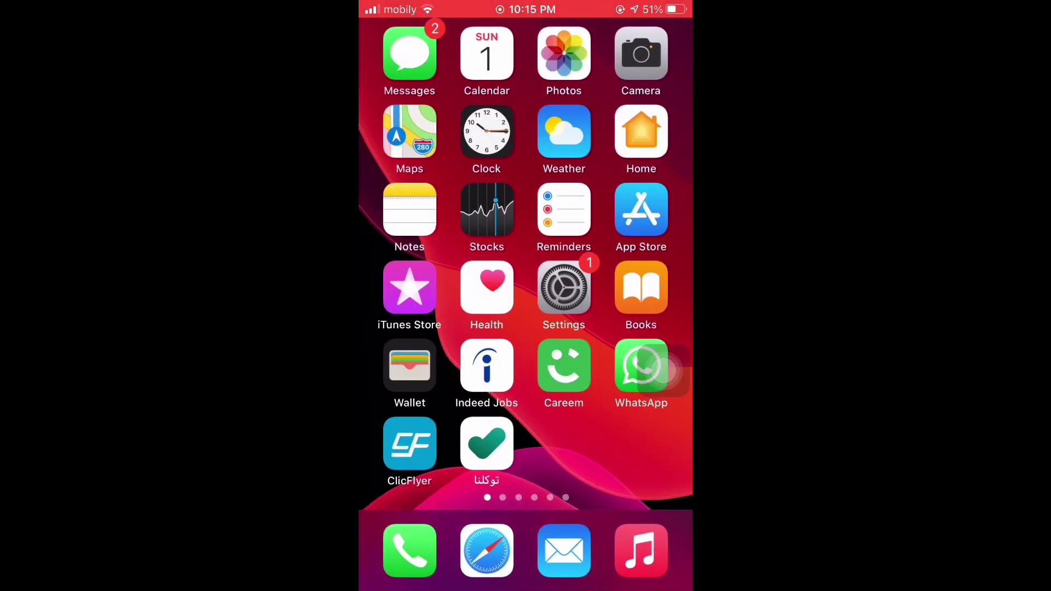
click(563, 287)
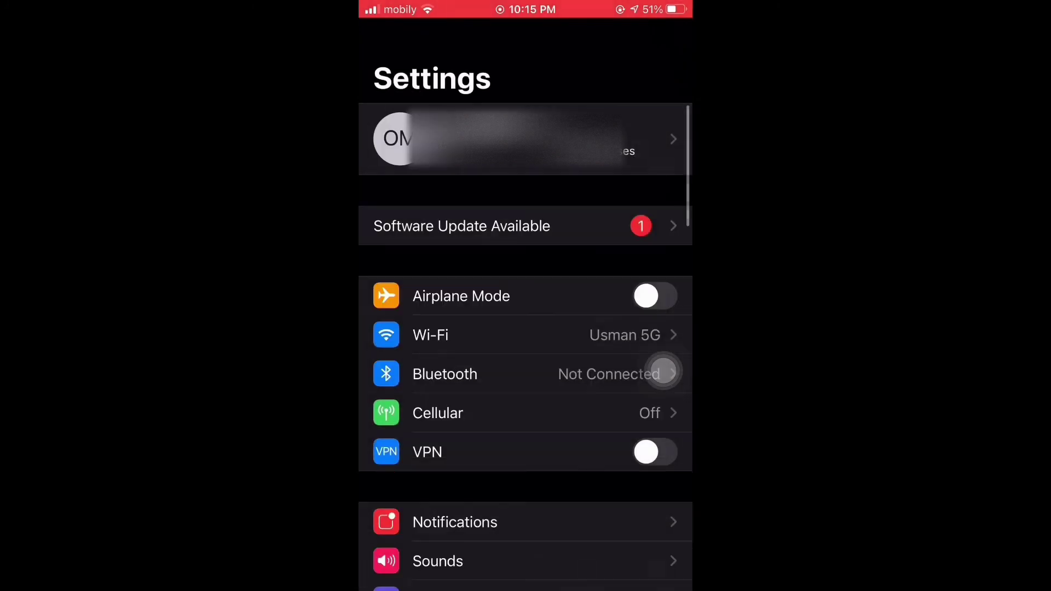
scroll(663, 371, down, 8)
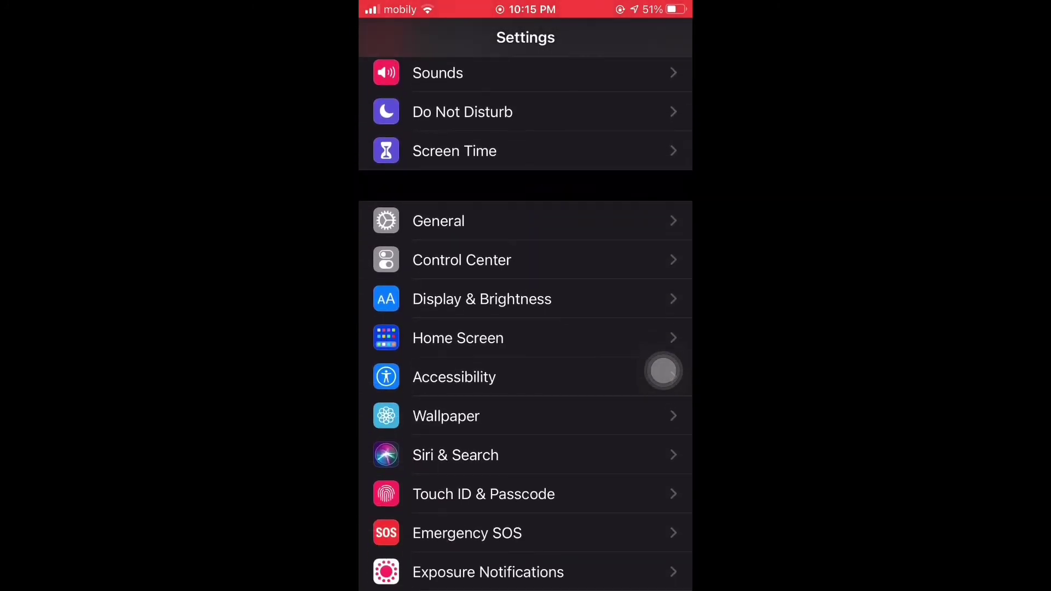
scroll(663, 372, down, 8)
scroll(664, 372, down, 3)
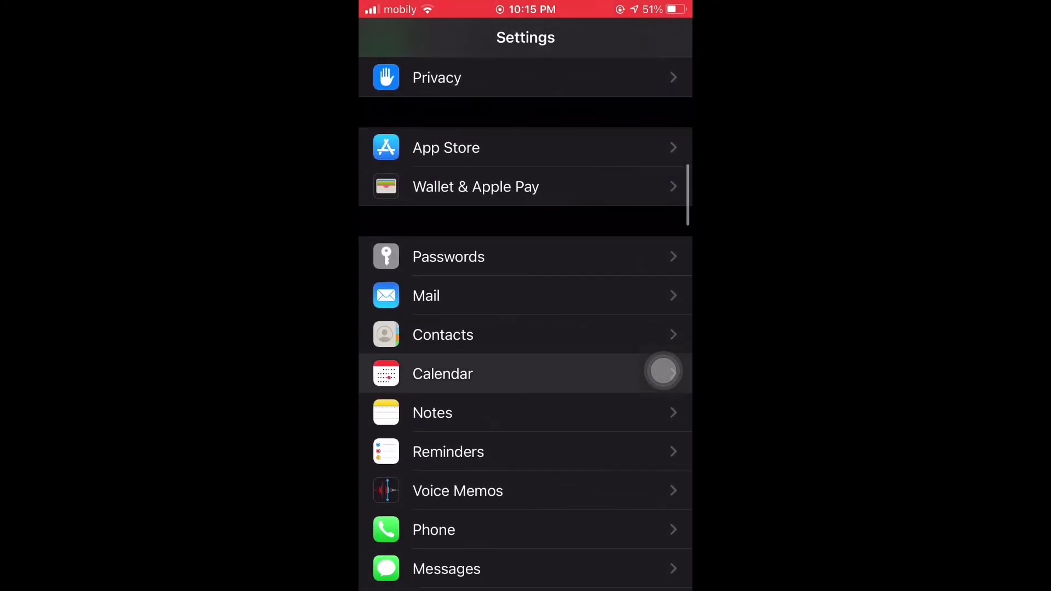
click(664, 372)
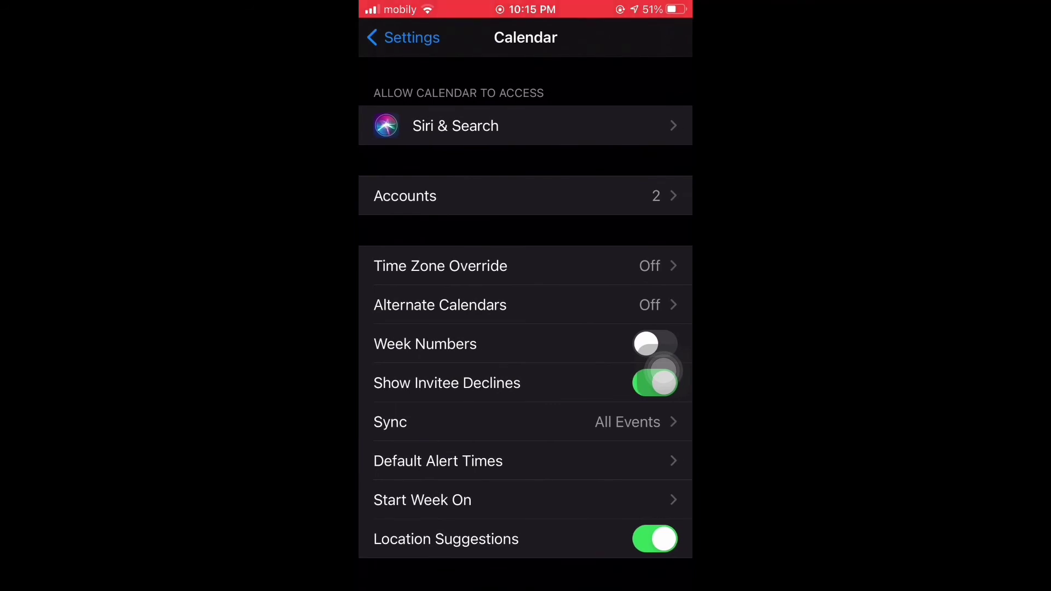
click(525, 195)
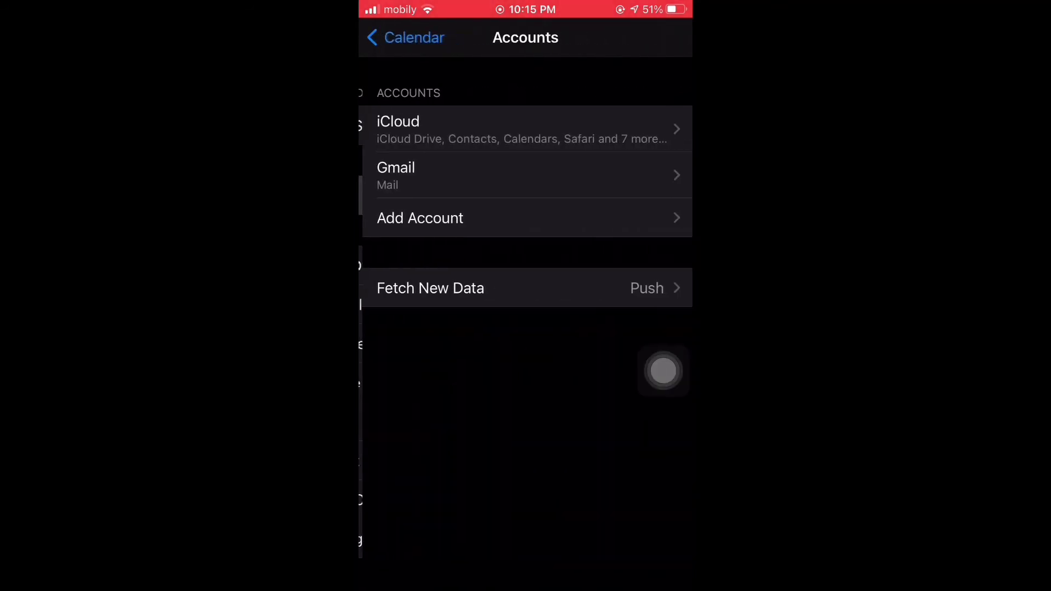
drag(361, 296, 575, 296)
click(525, 195)
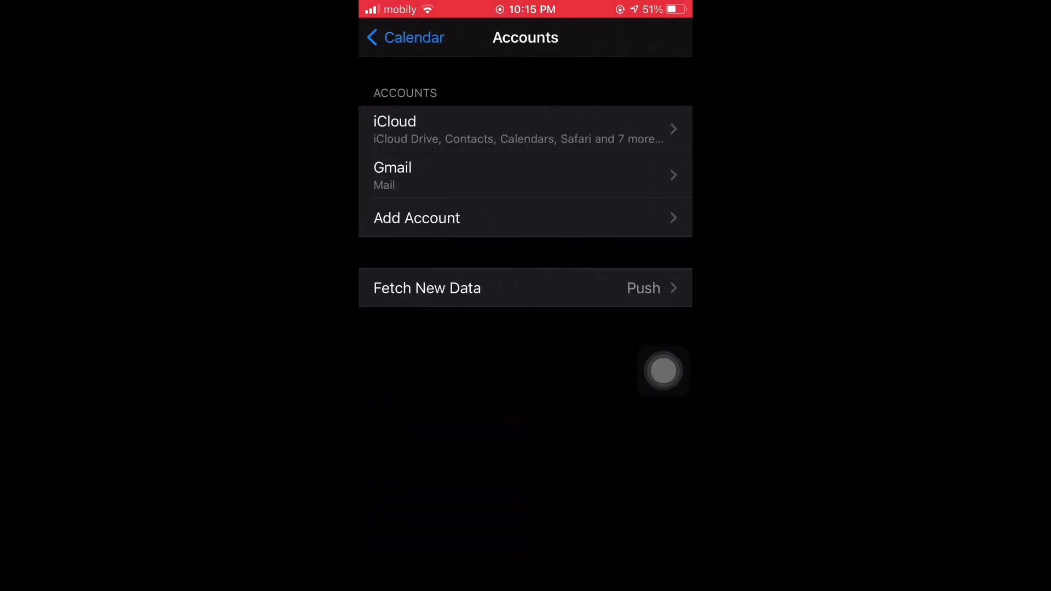
click(526, 168)
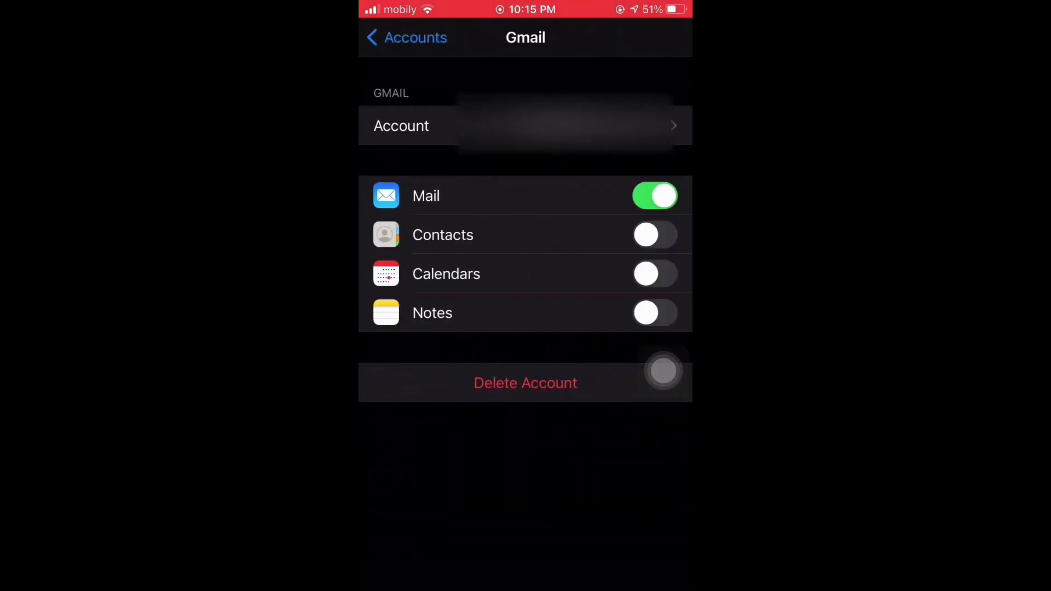
click(655, 273)
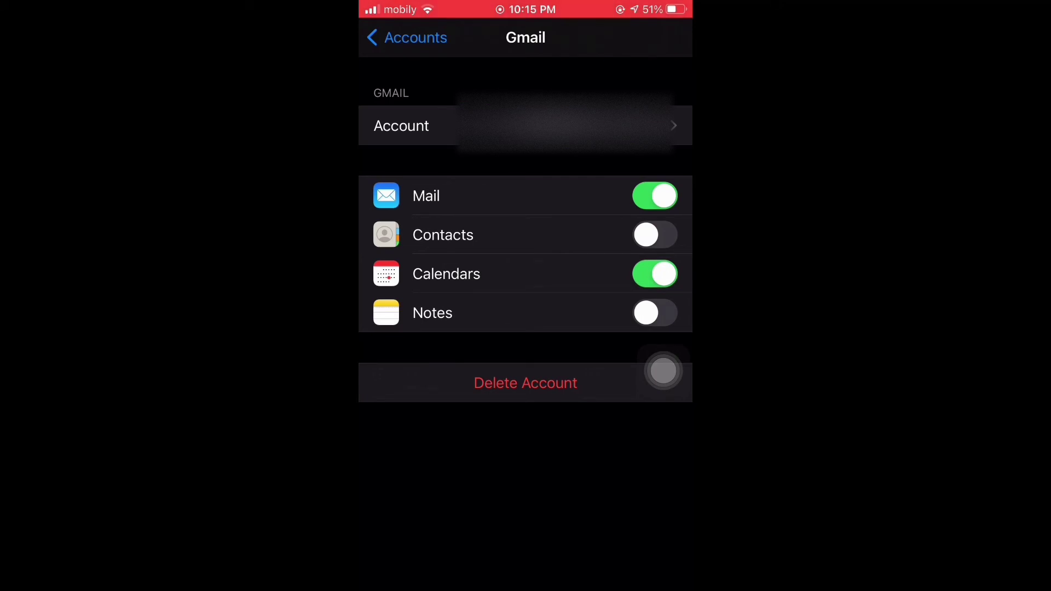
Open the synced Sept event on 1 September 2021 to show its 10:30–11:30 PM details
key(super)
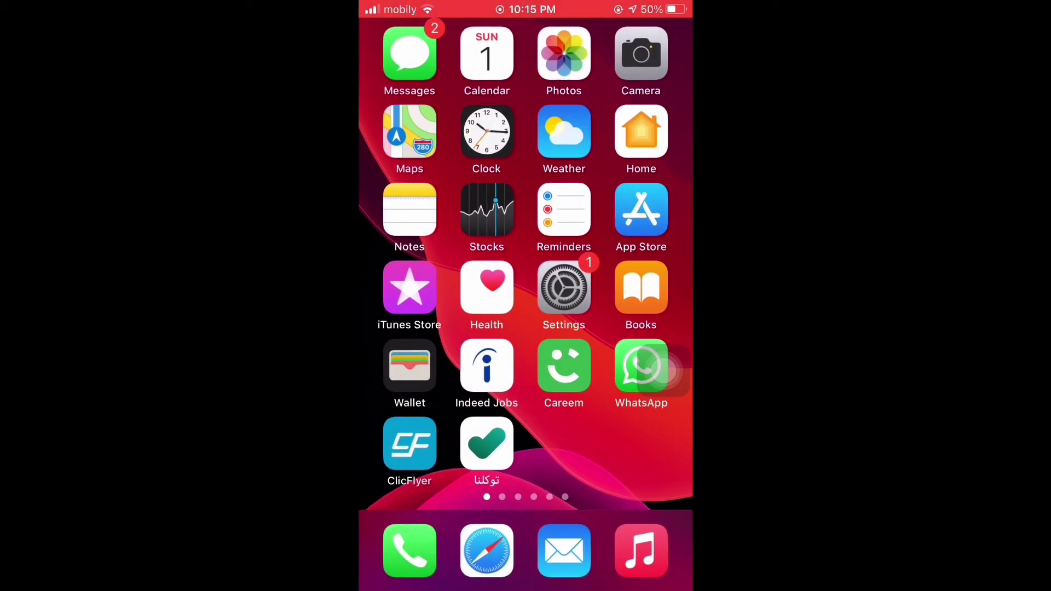
click(487, 54)
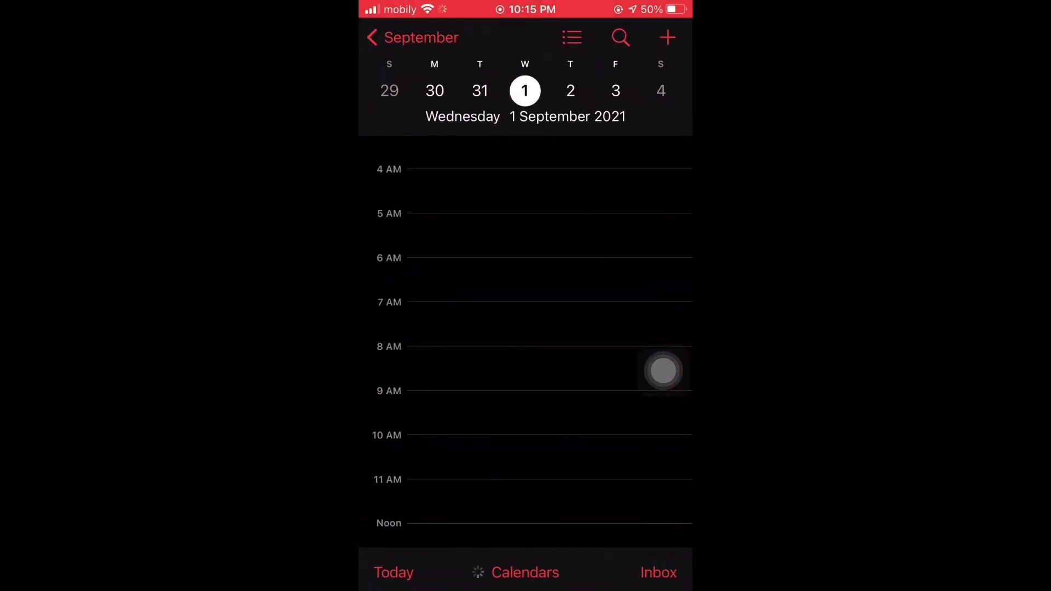
click(410, 38)
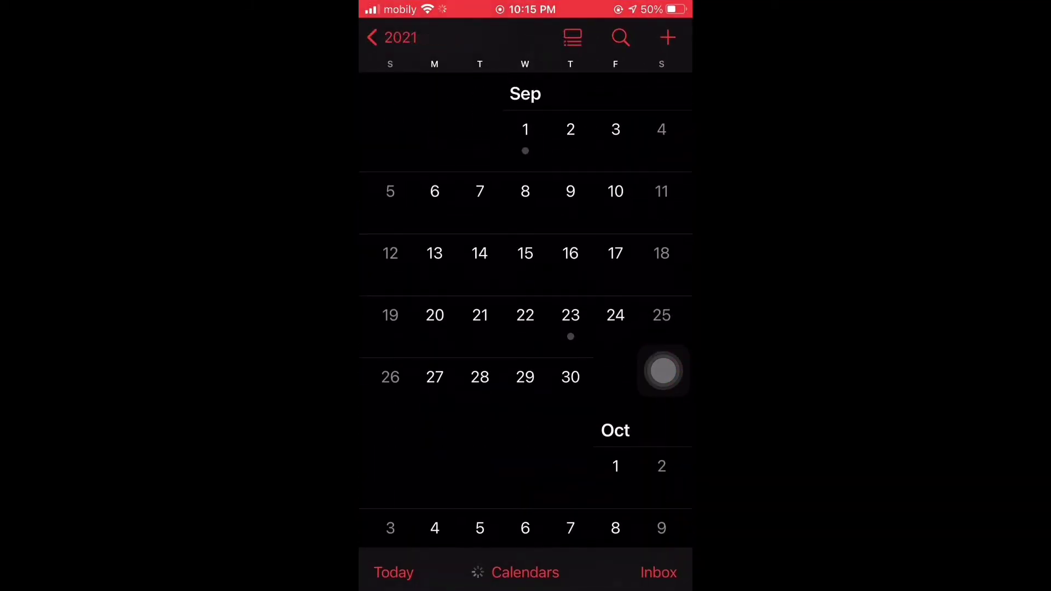
scroll(526, 312, up, 1)
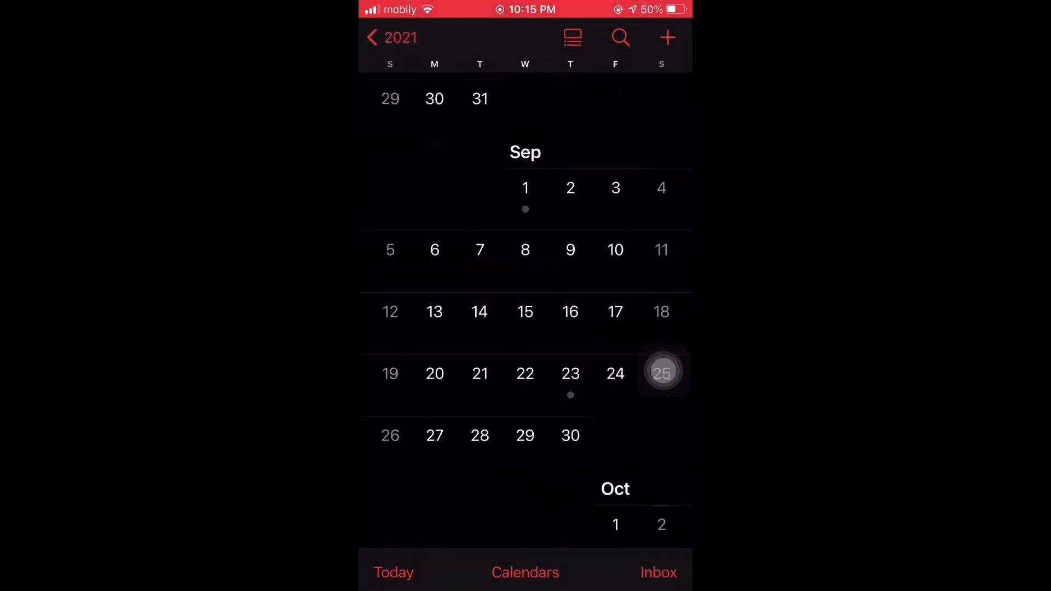
click(526, 147)
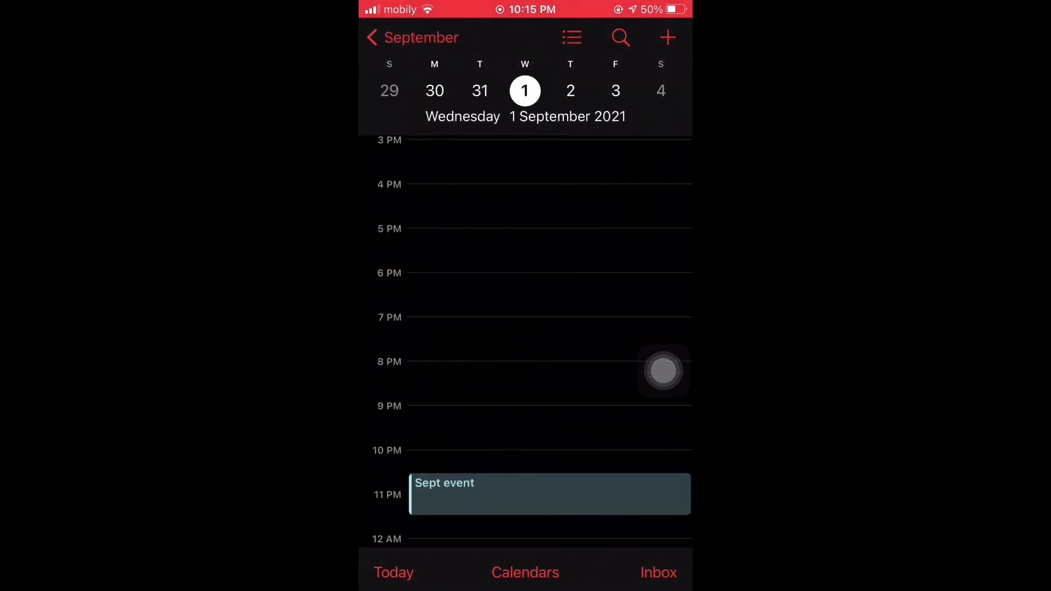
scroll(664, 372, down, 1)
click(546, 493)
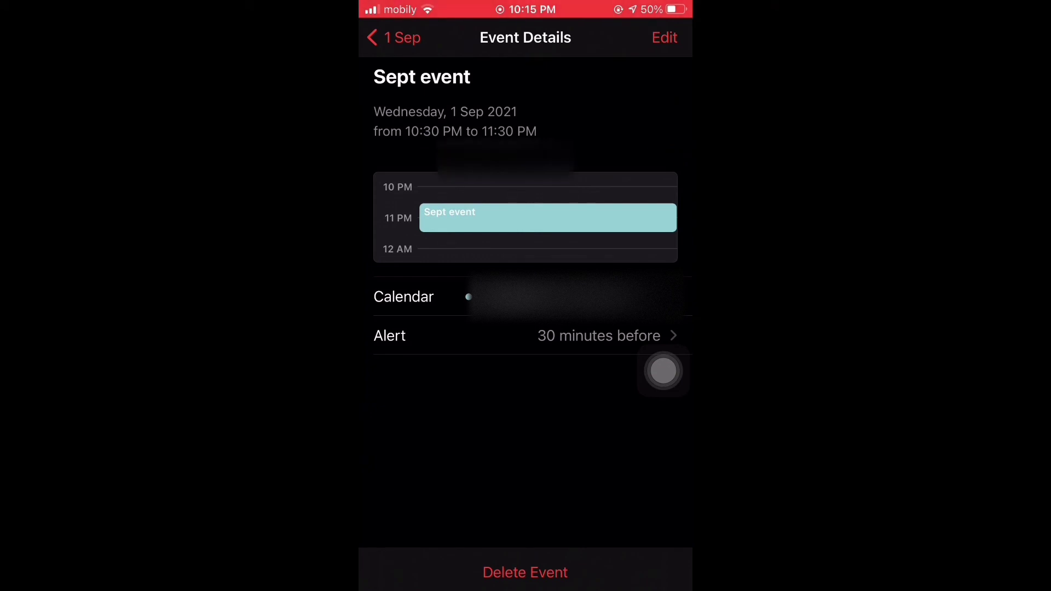
Turn off Gmail's Calendars toggle and delete its calendars from the iPhone
drag(526, 584, 657, 575)
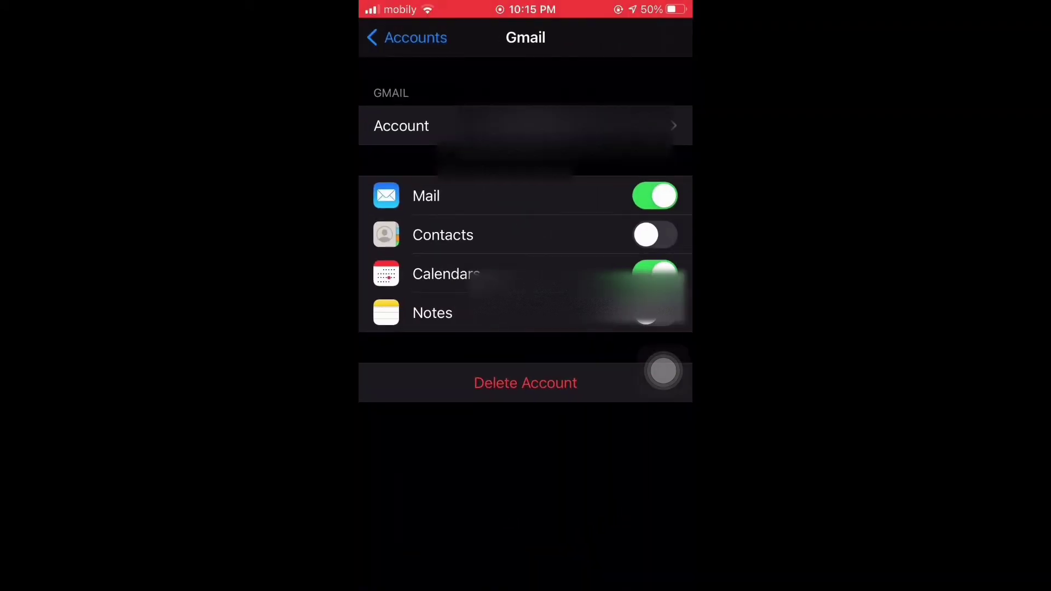
click(654, 273)
click(526, 501)
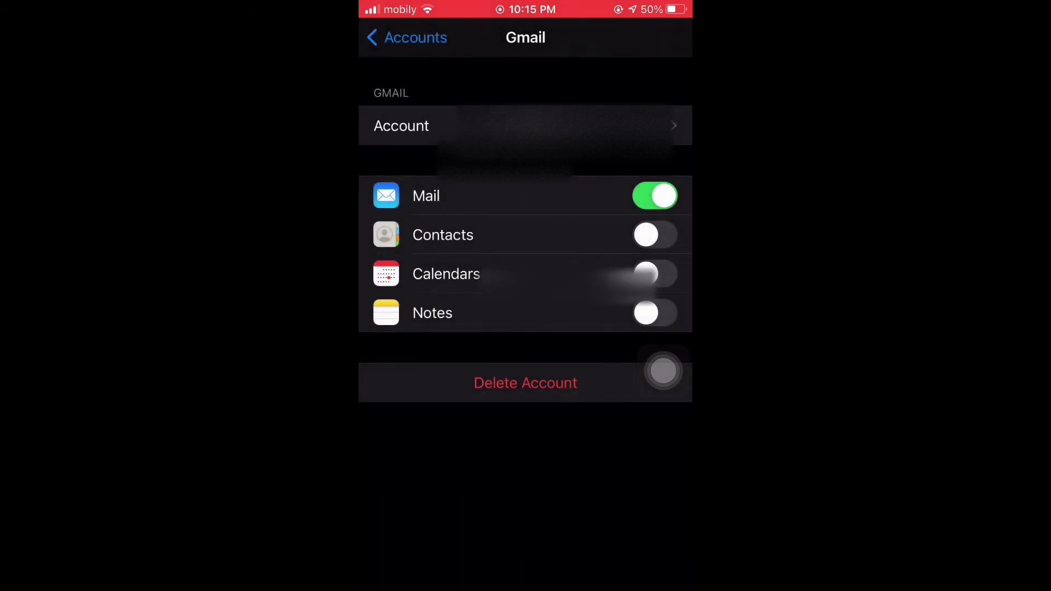
Back in Calendar, check that 1 September 2021 no longer shows the Sept event
drag(525, 587, 526, 411)
click(526, 288)
click(410, 37)
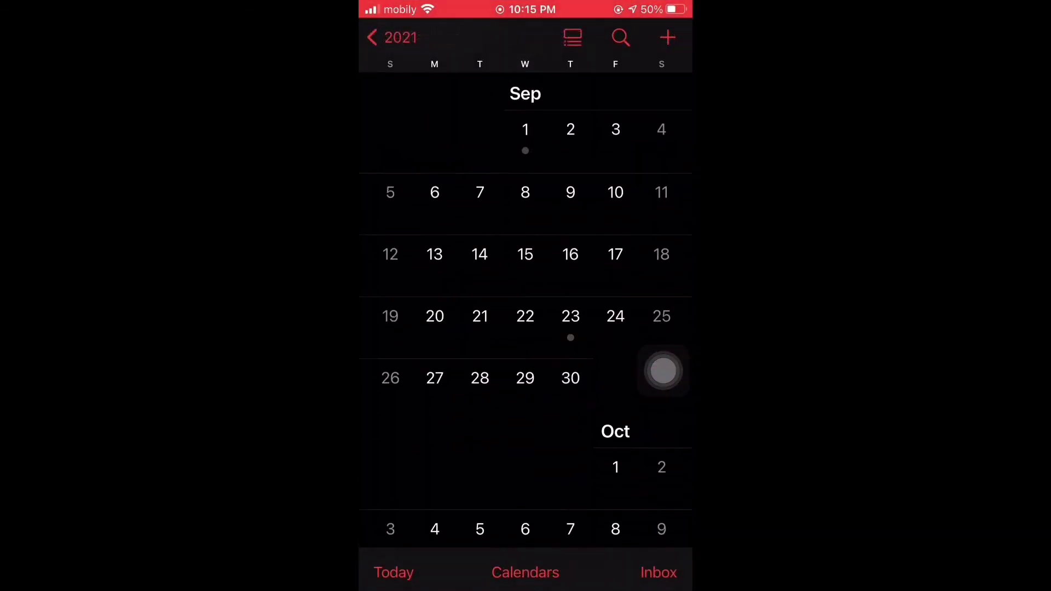
scroll(525, 246, up, 1)
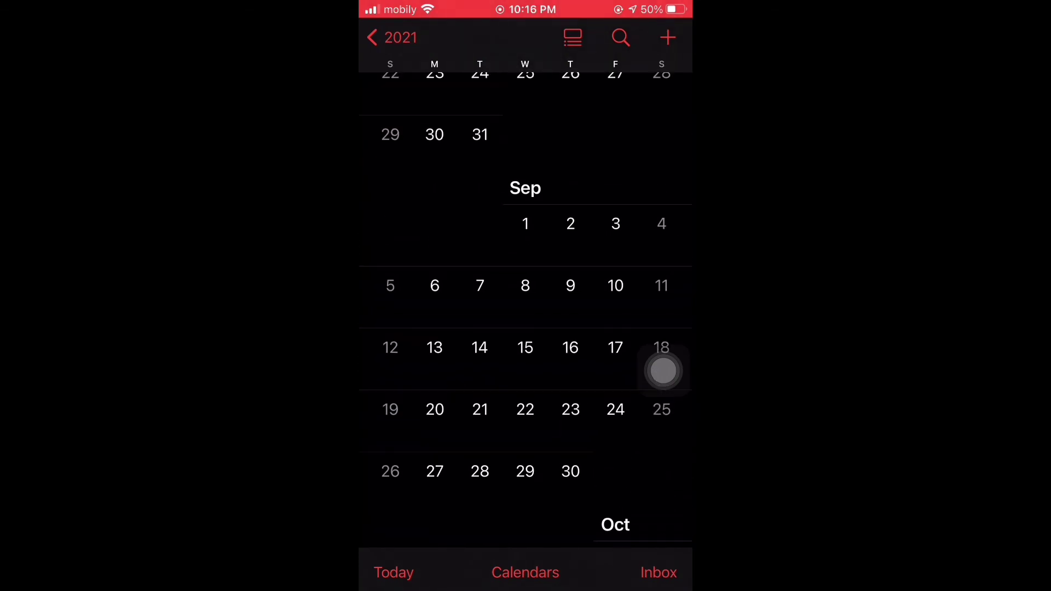
click(526, 193)
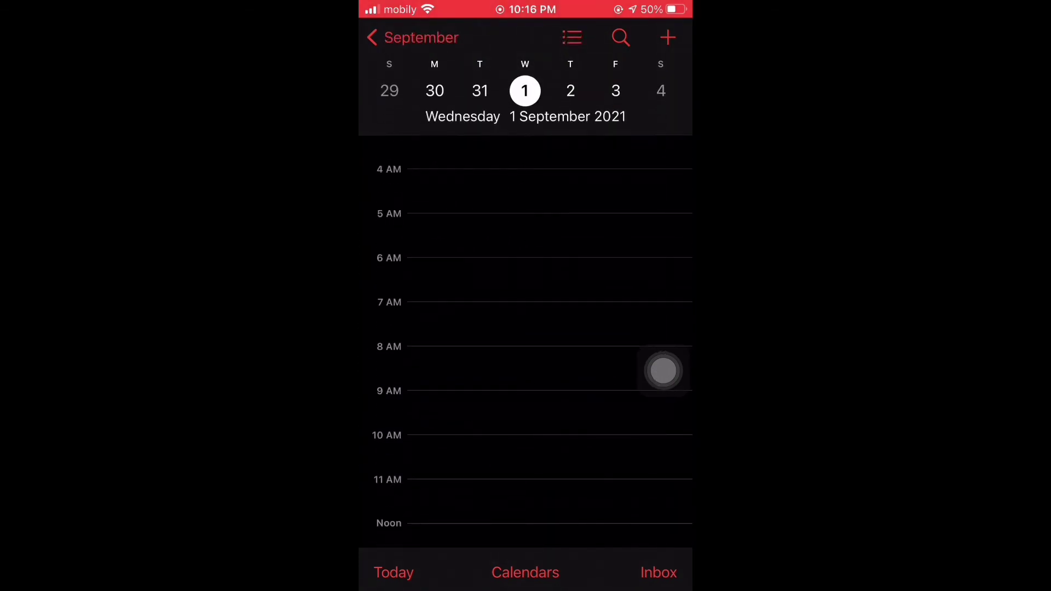